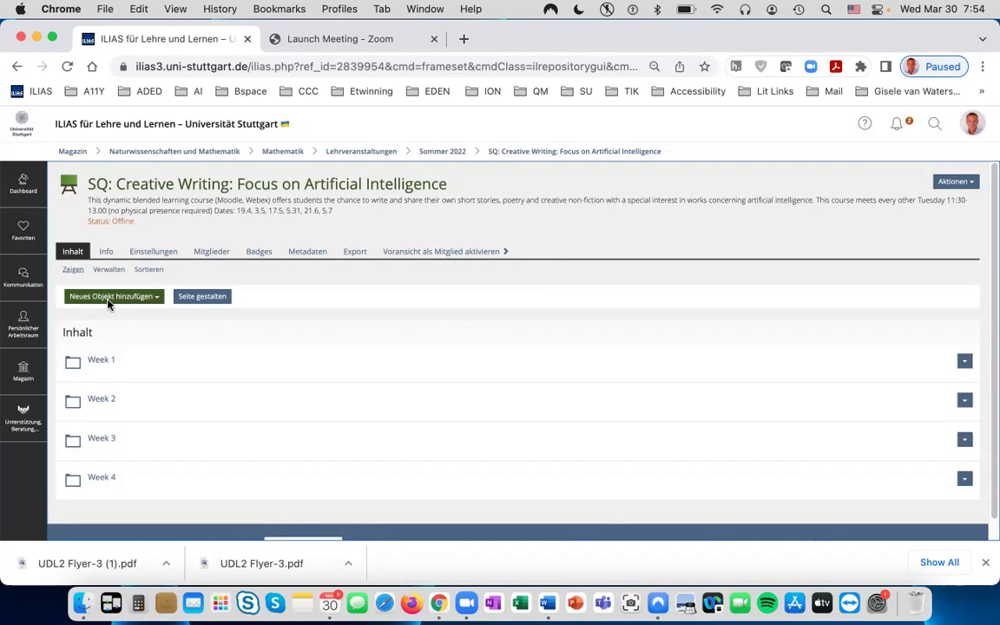
- Enter the Week 4 folder and display the list of addable object types, such as Übung and Test
click(99, 478)
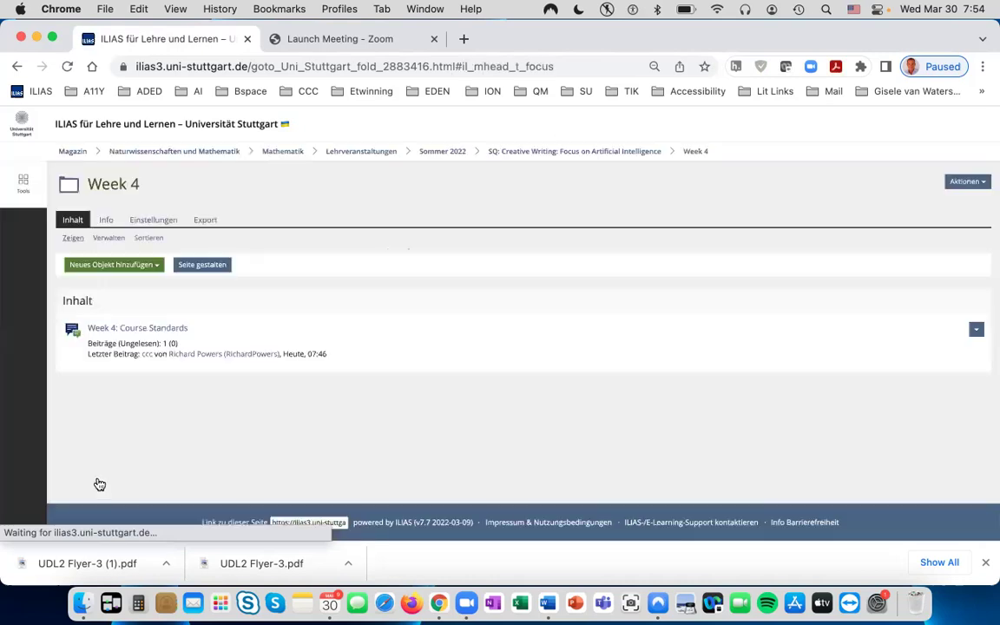
click(116, 265)
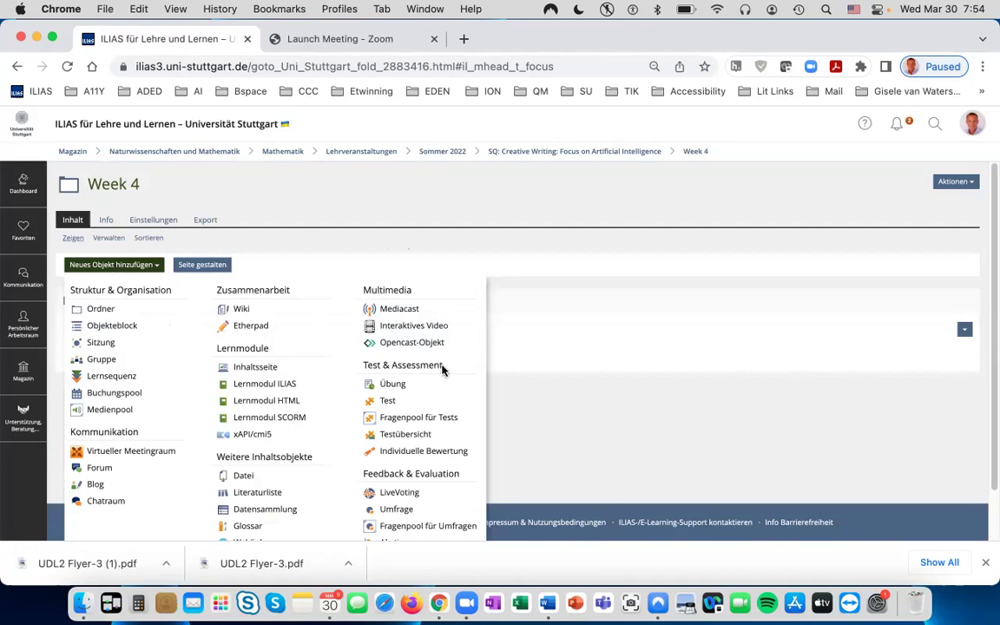
- Create an Übung titled 'Week 4: Course Standards Exercise' in Week 4
click(395, 391)
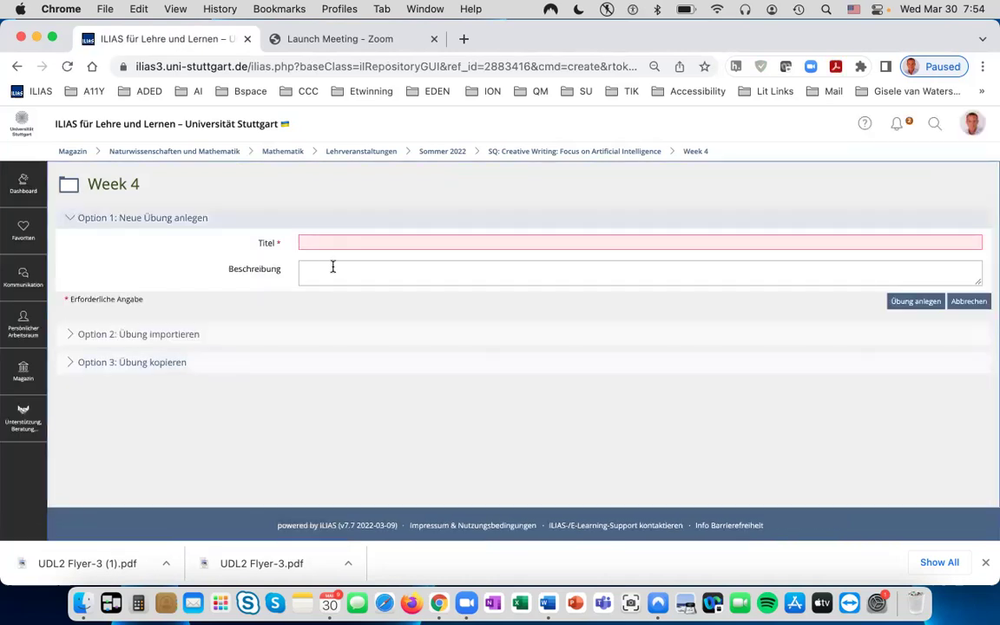
click(328, 242)
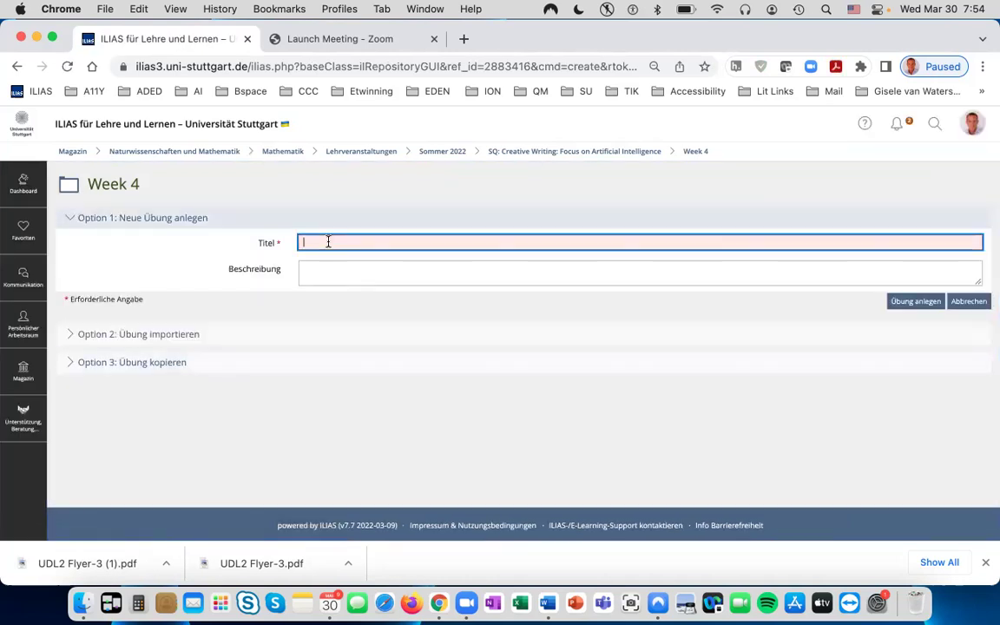
text(Week 4)
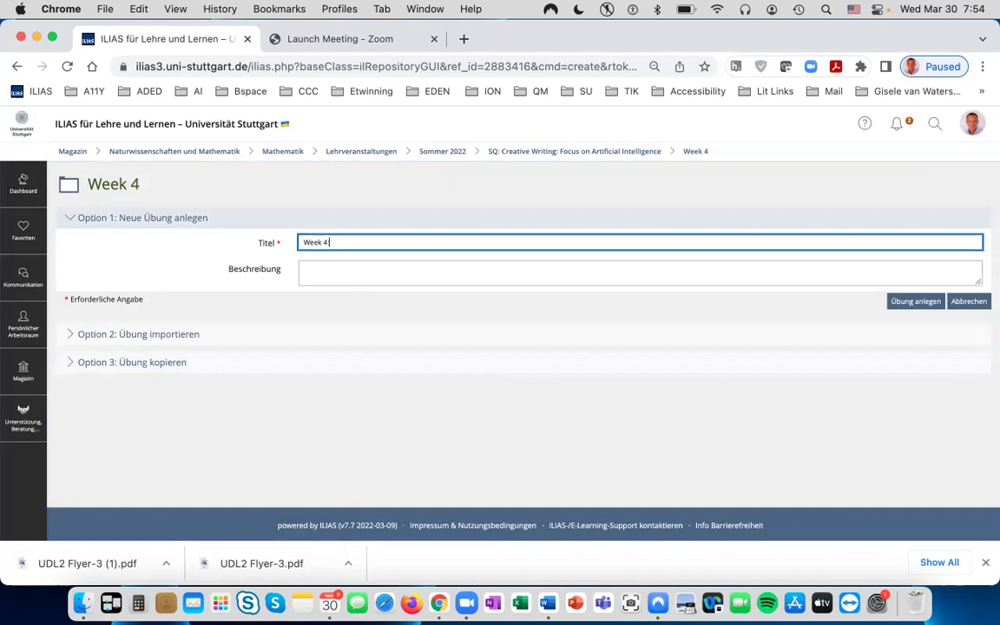
text(: Course Standards Exercise)
click(903, 305)
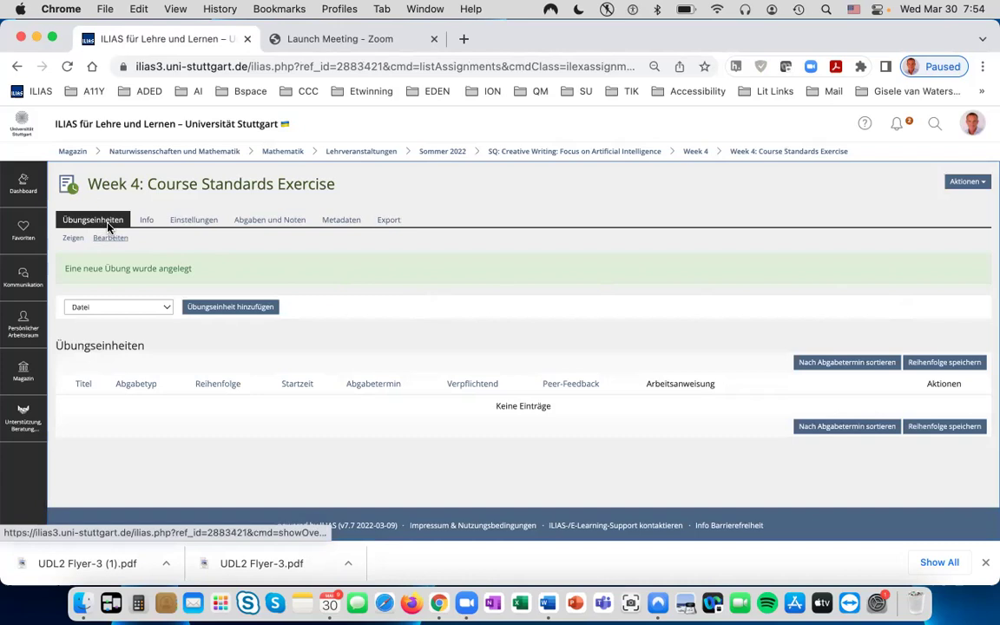
- Go to the Einstellungen tab of the new exercise to edit its title and description
click(201, 227)
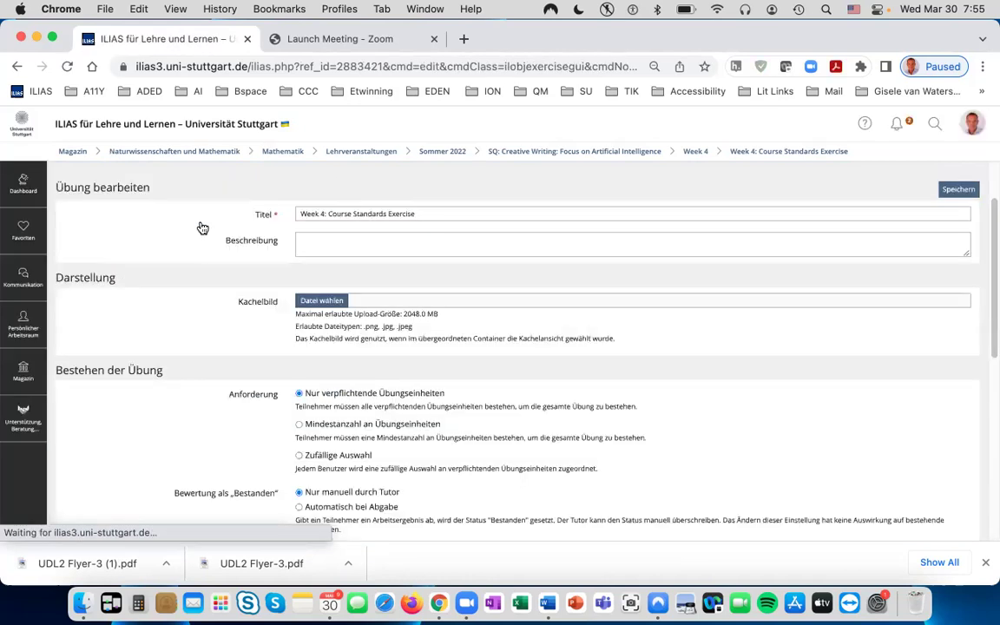
- Paste the prepared 'Greetings, Everyone!' text on SUNY OSCQR standards 1-6 into Beschreibung
click(301, 240)
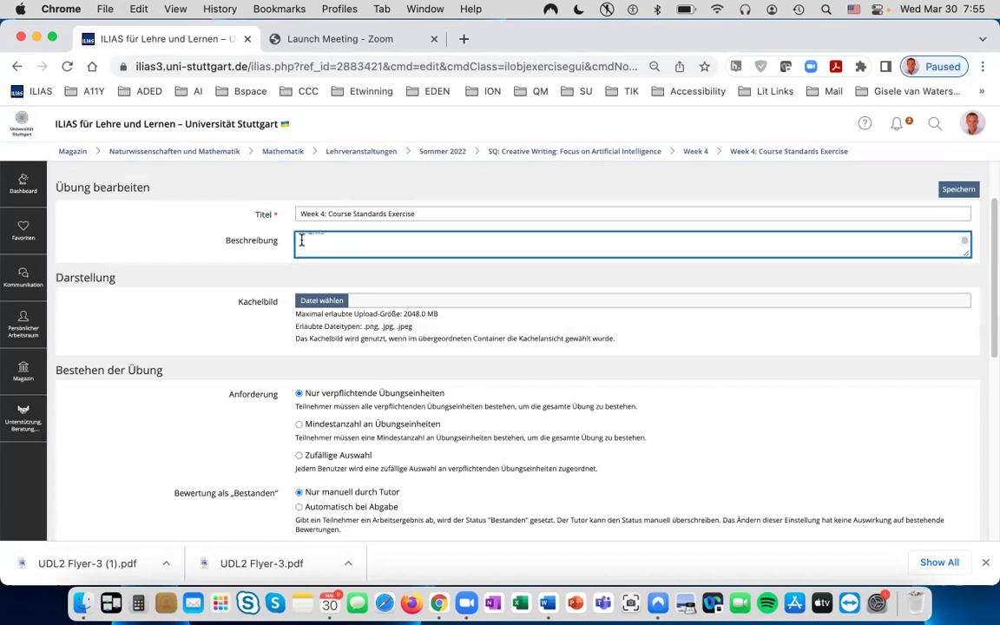
text(Greetings, Everyone!)
text(Work through standards 1-6 for Overview and Information from the SUNY OSCQR.)
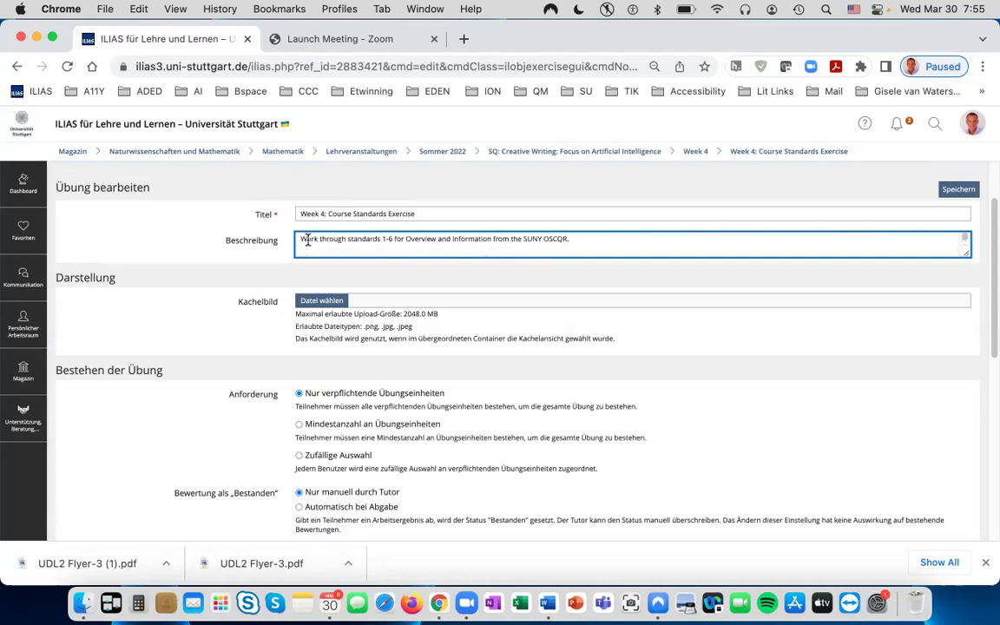
text(1. Which 2-3 standards seem easy for you to add to an online course design? Why?)
scroll(307, 240, up, 3)
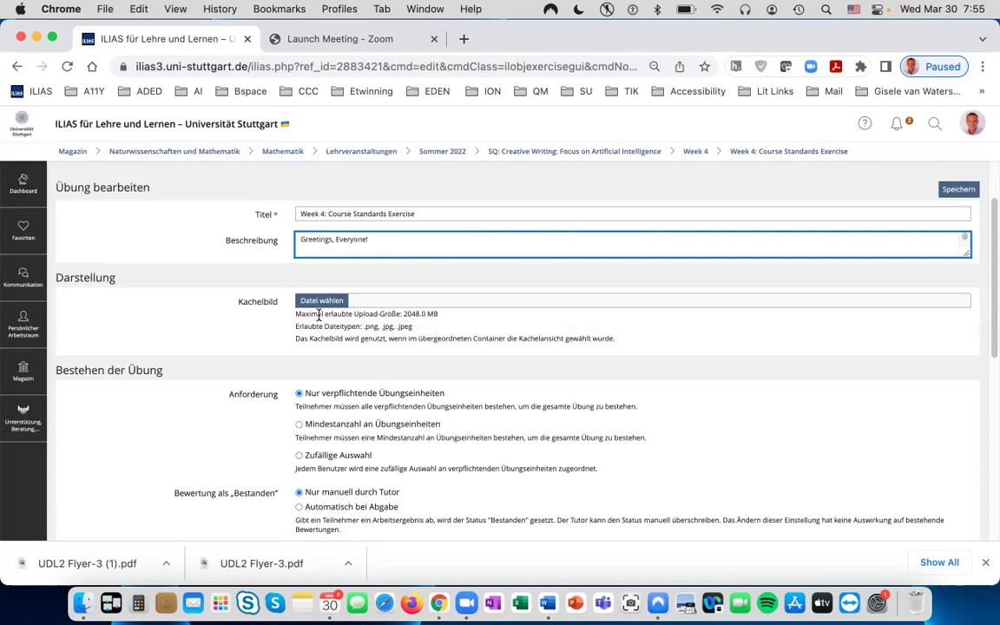
scroll(331, 317, down, 2)
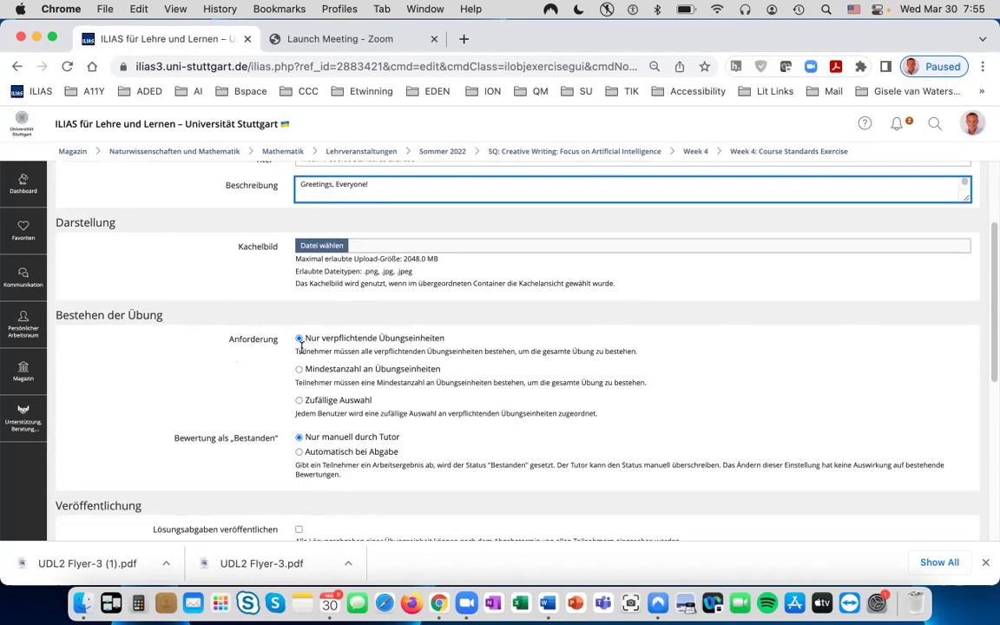
scroll(321, 351, down, 1)
scroll(325, 351, down, 2)
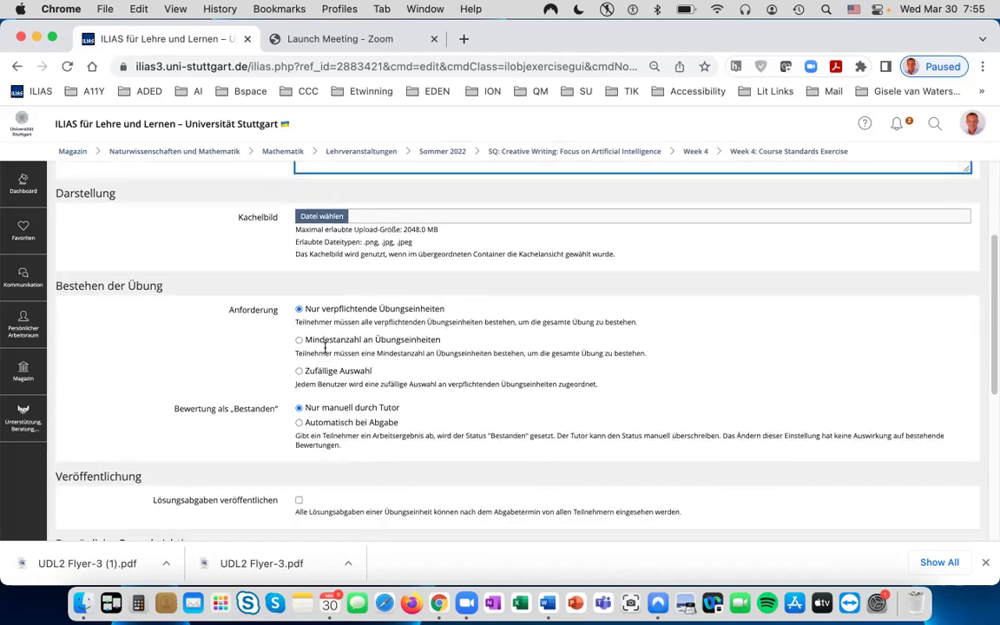
scroll(295, 313, down, 3)
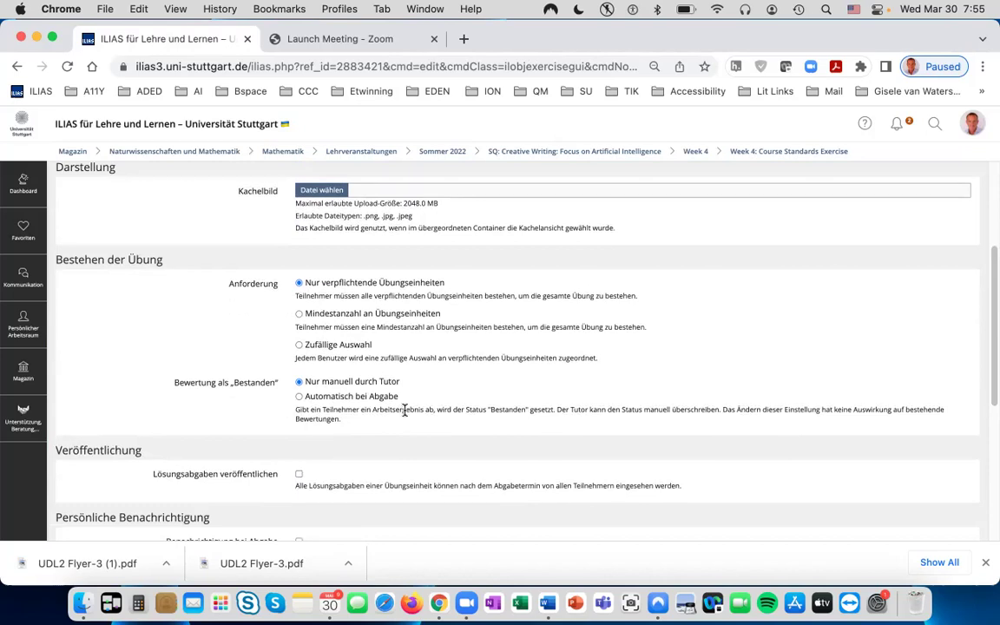
scroll(403, 410, down, 3)
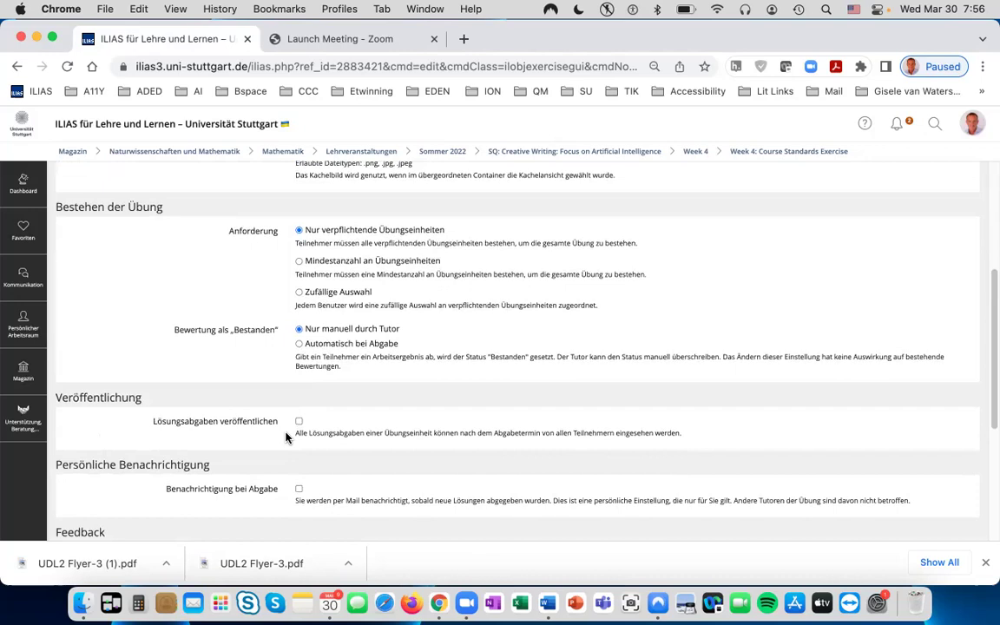
scroll(286, 437, down, 1)
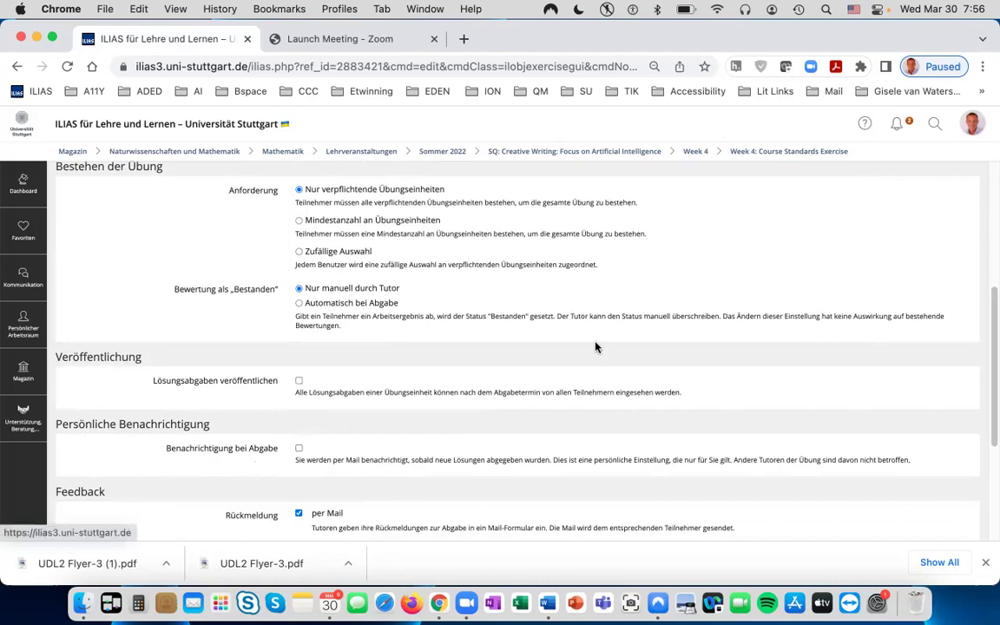
- Turn off Datei under Feedback > Rückmeldung, leaving 'per Mail' and Texteingabe enabled
scroll(496, 455, down, 1)
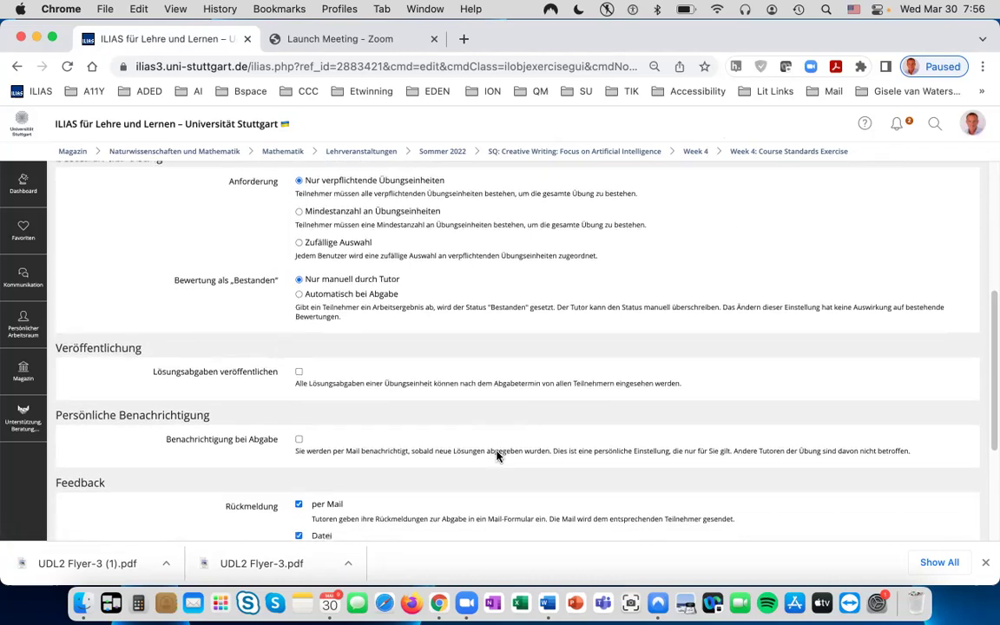
scroll(497, 450, down, 5)
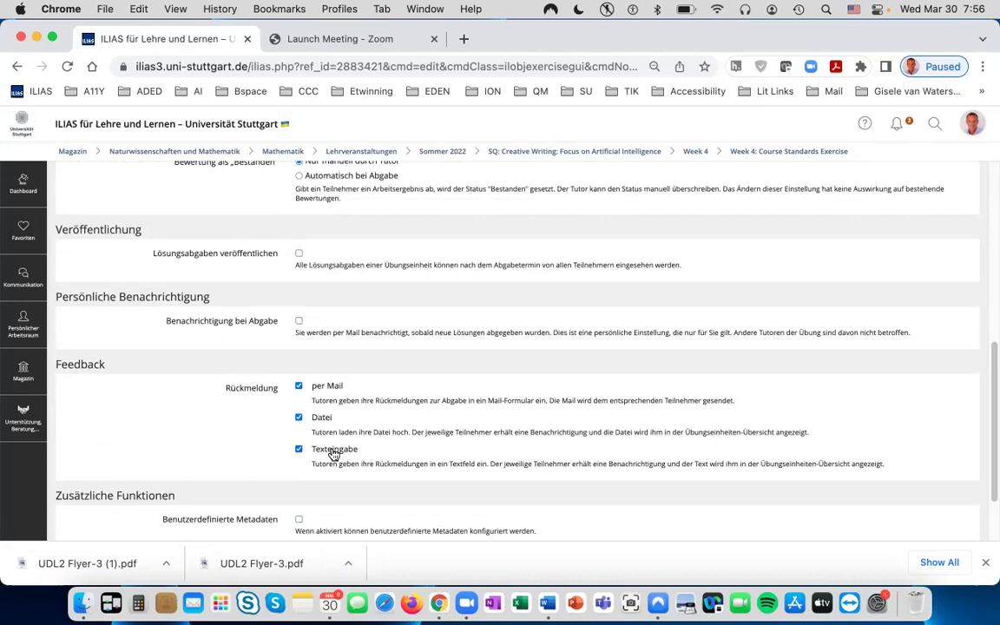
click(298, 420)
scroll(239, 439, down, 1)
scroll(238, 439, down, 2)
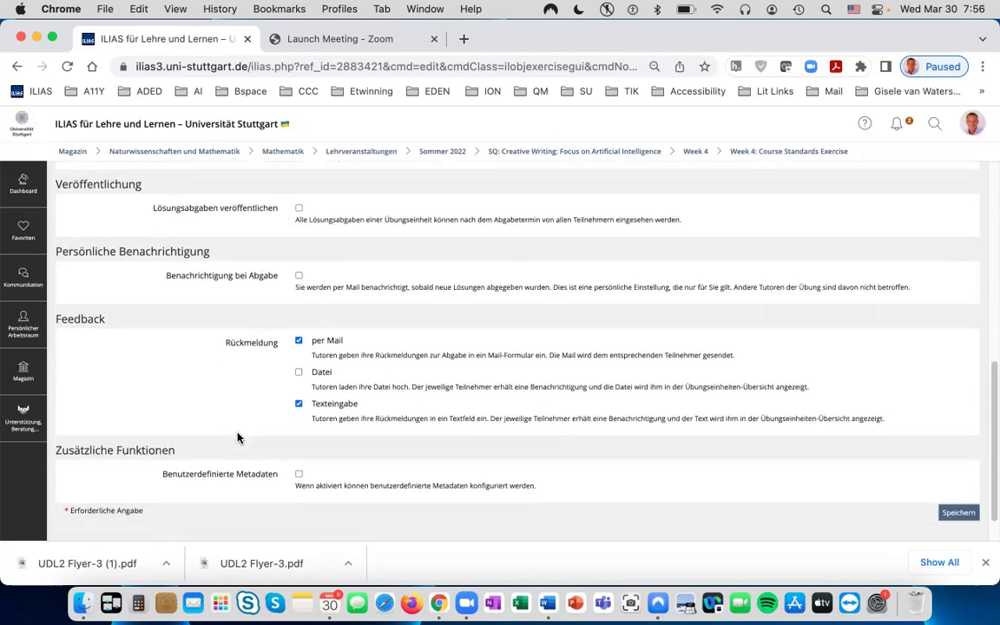
scroll(239, 436, up, 1)
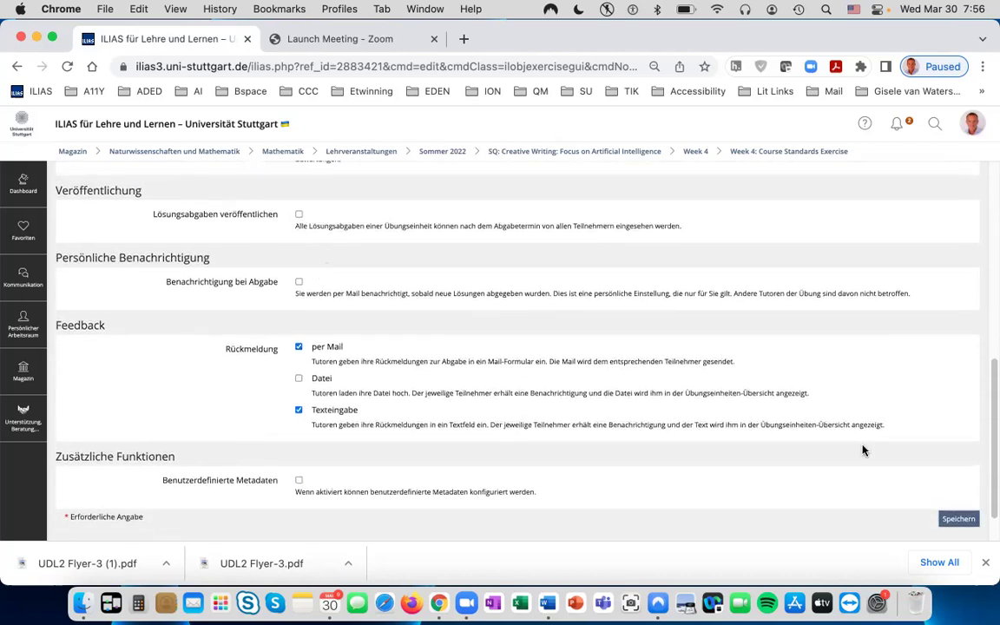
- Save the settings and confirm 'Änderungen gespeichert' with the description shown under the title
click(951, 521)
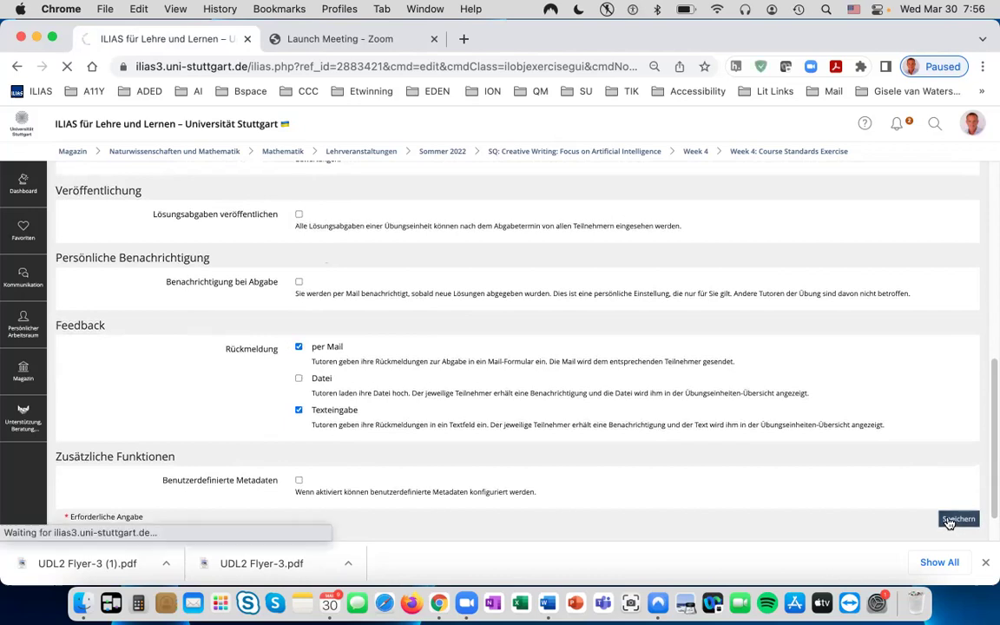
scroll(217, 382, up, 1)
scroll(228, 403, up, 5)
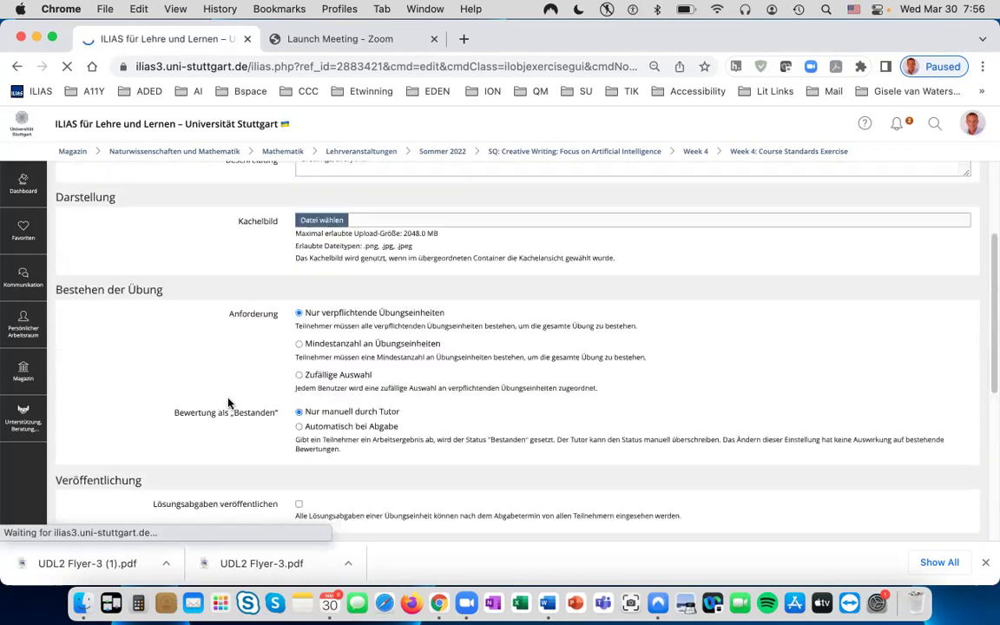
scroll(228, 402, down, 3)
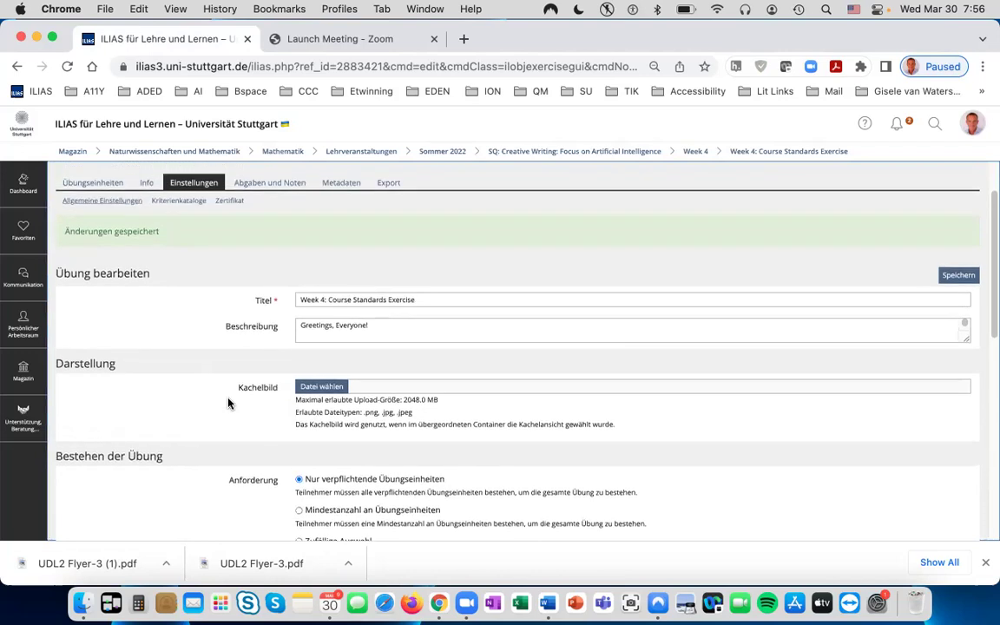
scroll(228, 402, up, 2)
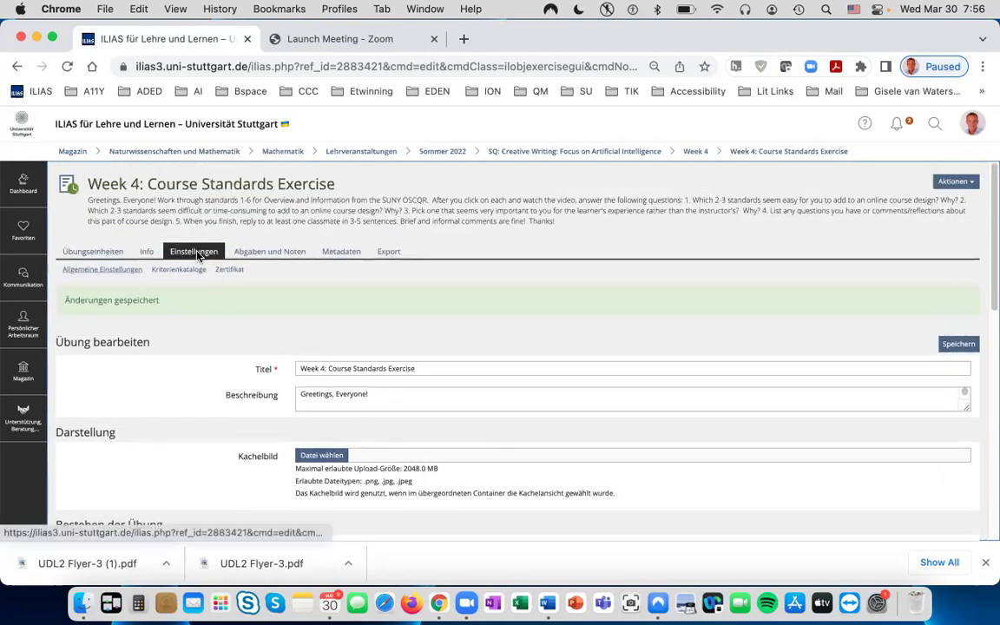
- View the 'Abgaben und Noten' page, which shows no assignment units yet
click(267, 257)
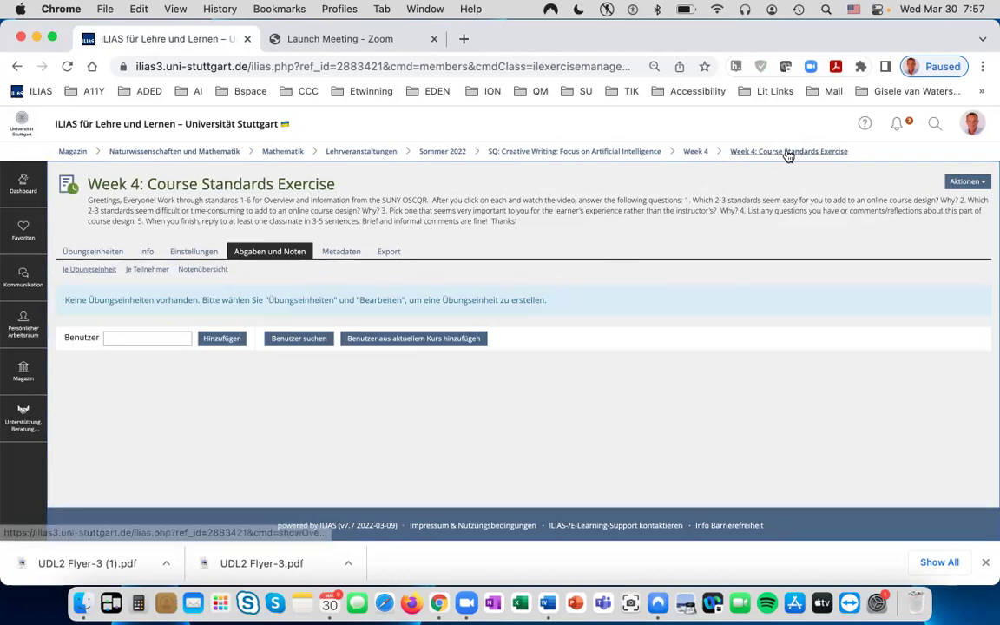
- Return to Week 4 via the breadcrumb and open 'Week 4: Course Standards Exercise' from the folder
click(695, 152)
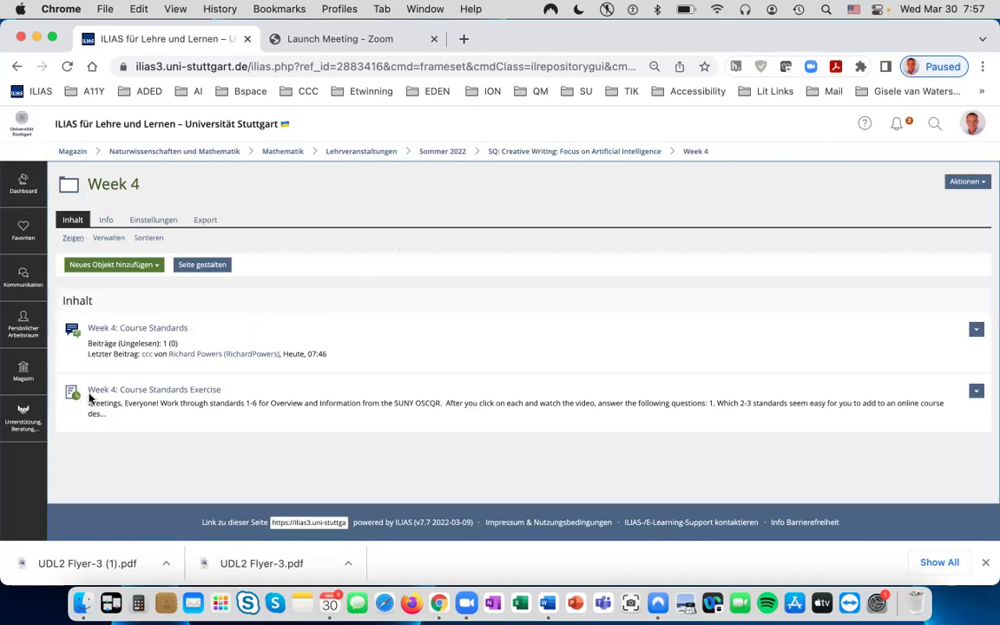
click(149, 392)
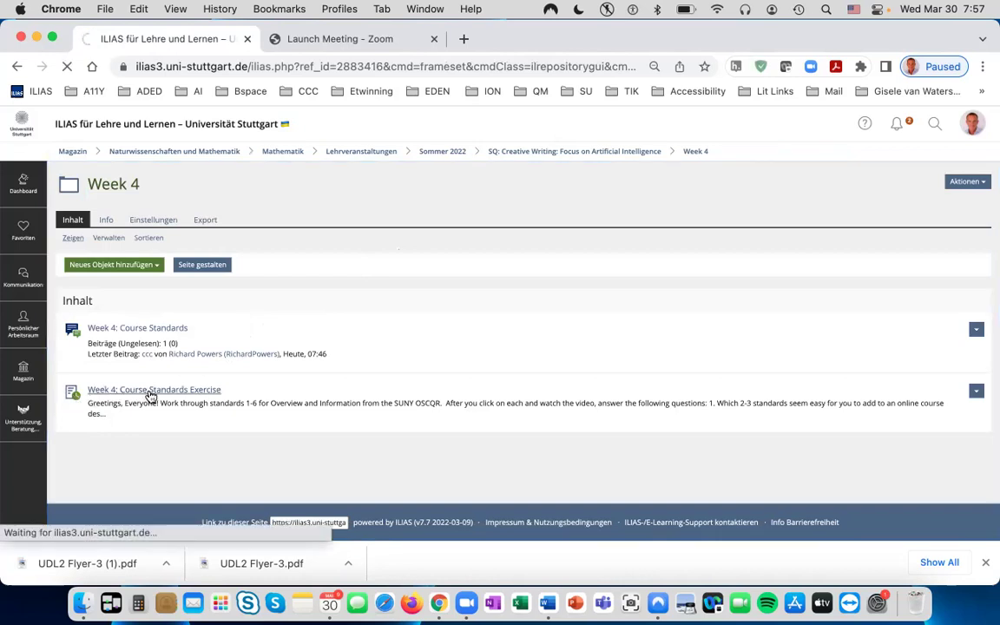